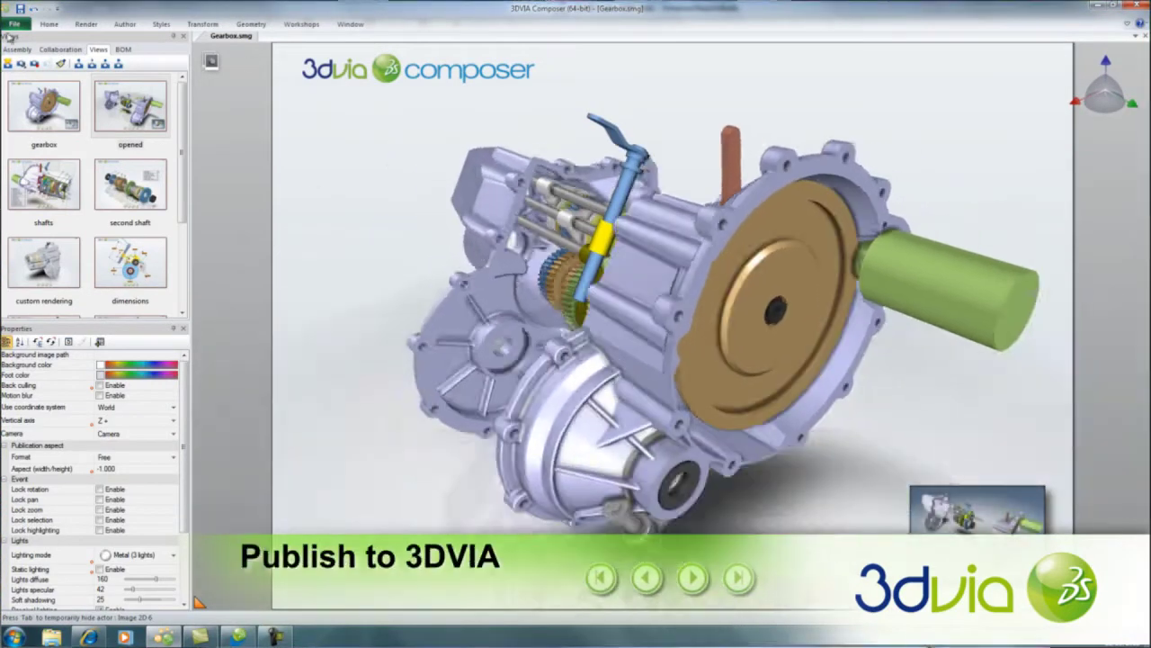
# Browse the publishing options for the gearbox document, including publishing to 3DVIA Studio
pyautogui.click(14, 23)
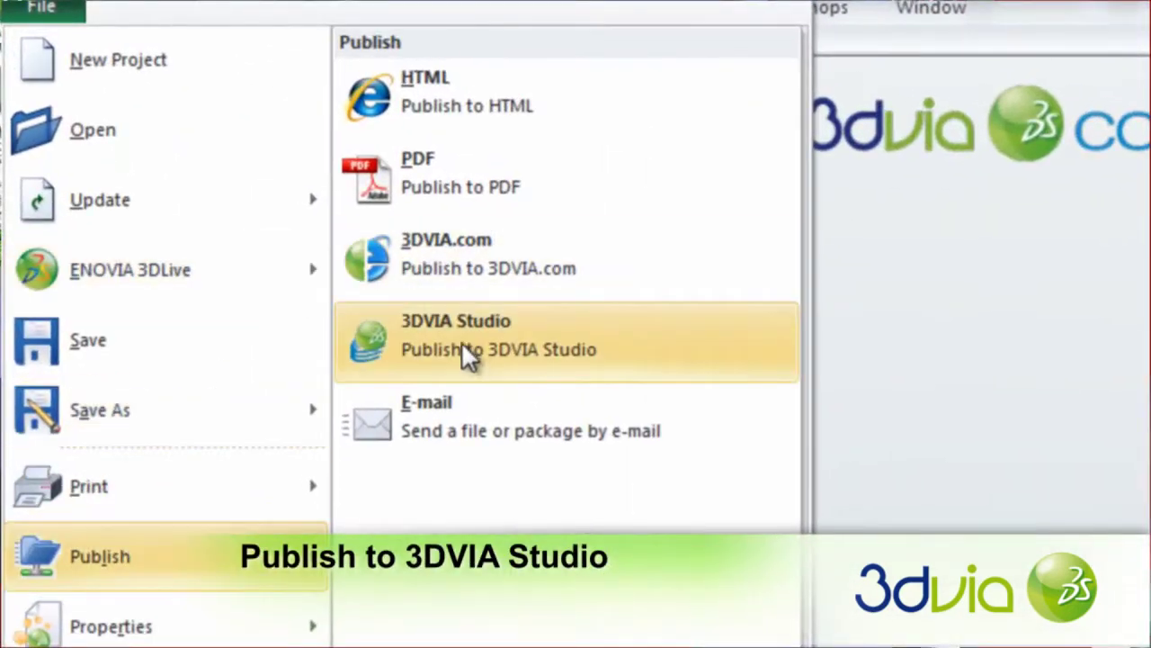
pyautogui.click(176, 154)
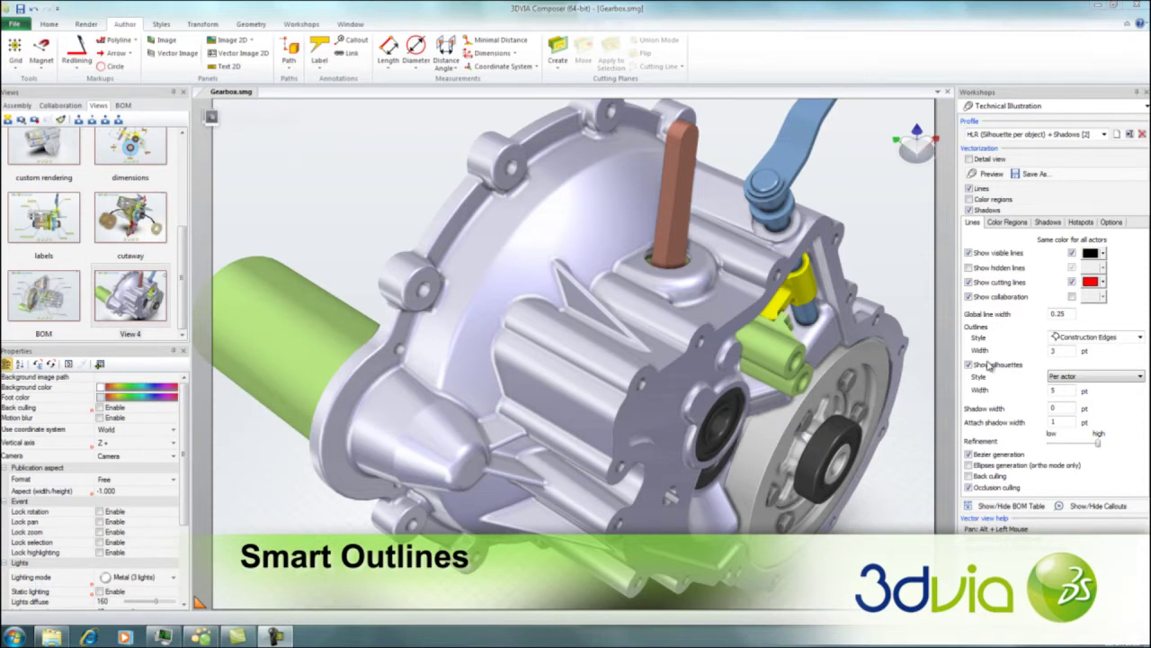
# Open the outline style choices in the Technical Illustration settings
pyautogui.click(1050, 336)
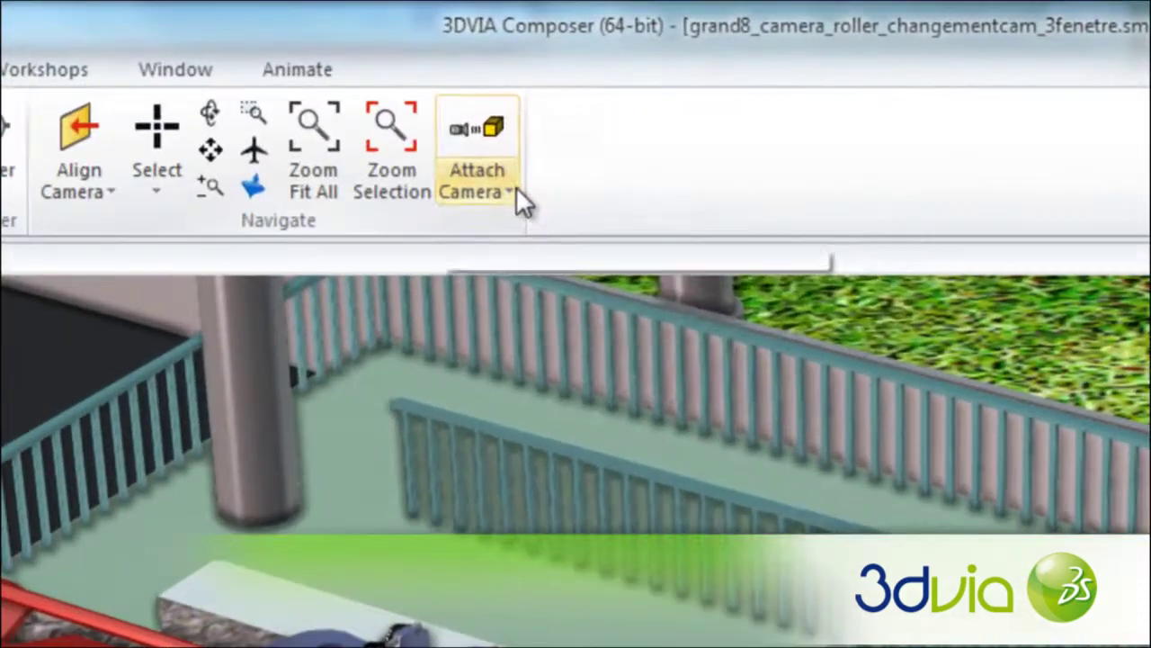
# Attach the camera to the selected coaster car and move the timeline back to the start of the animation
pyautogui.click(472, 67)
pyautogui.click(529, 229)
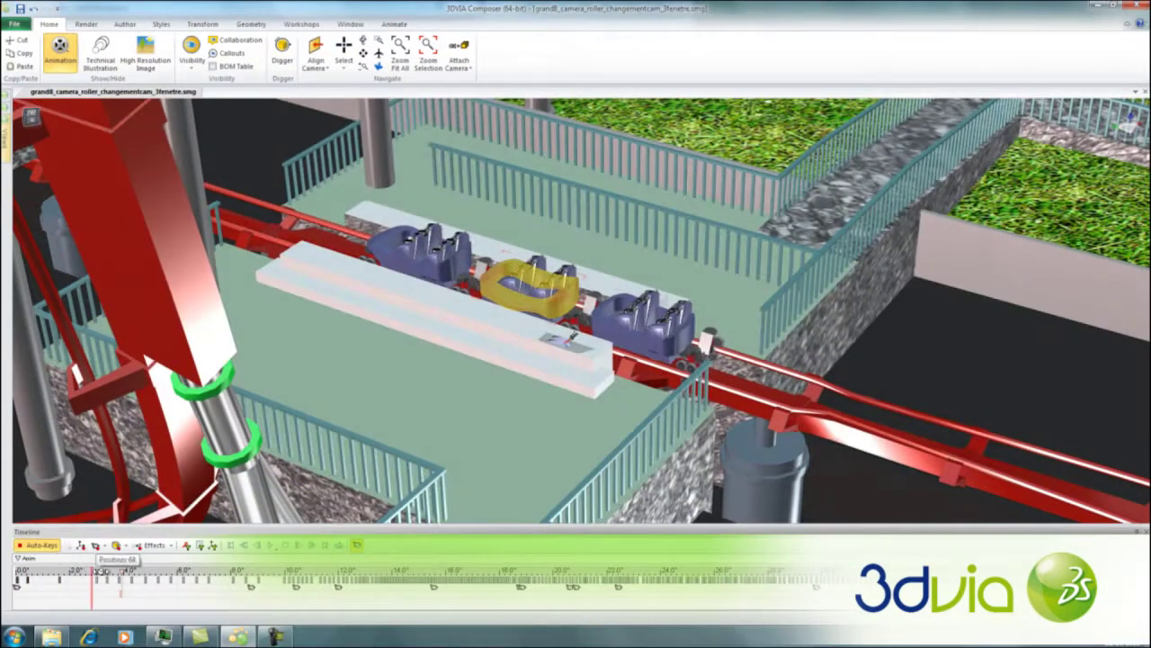
pyautogui.moveTo(102, 571); pyautogui.dragTo(17, 581)
pyautogui.scroll(3, 445, 302)
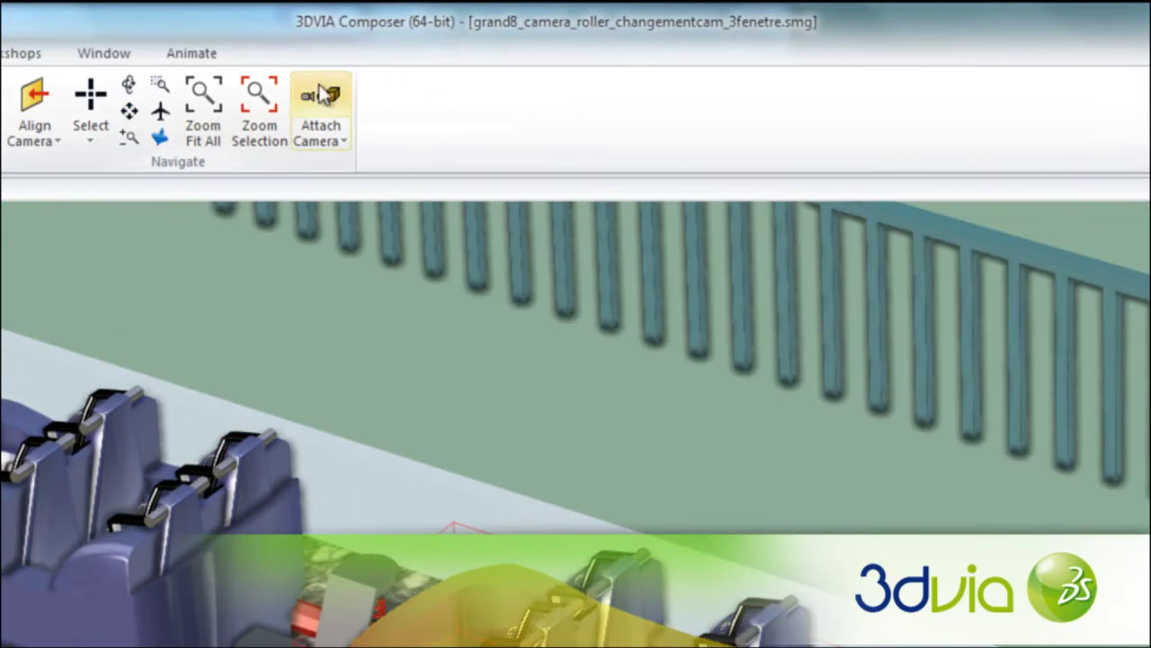
# Set the camera attachment to 'Target' mode and play the roller coaster animation in the three-viewport layout
pyautogui.click(342, 143)
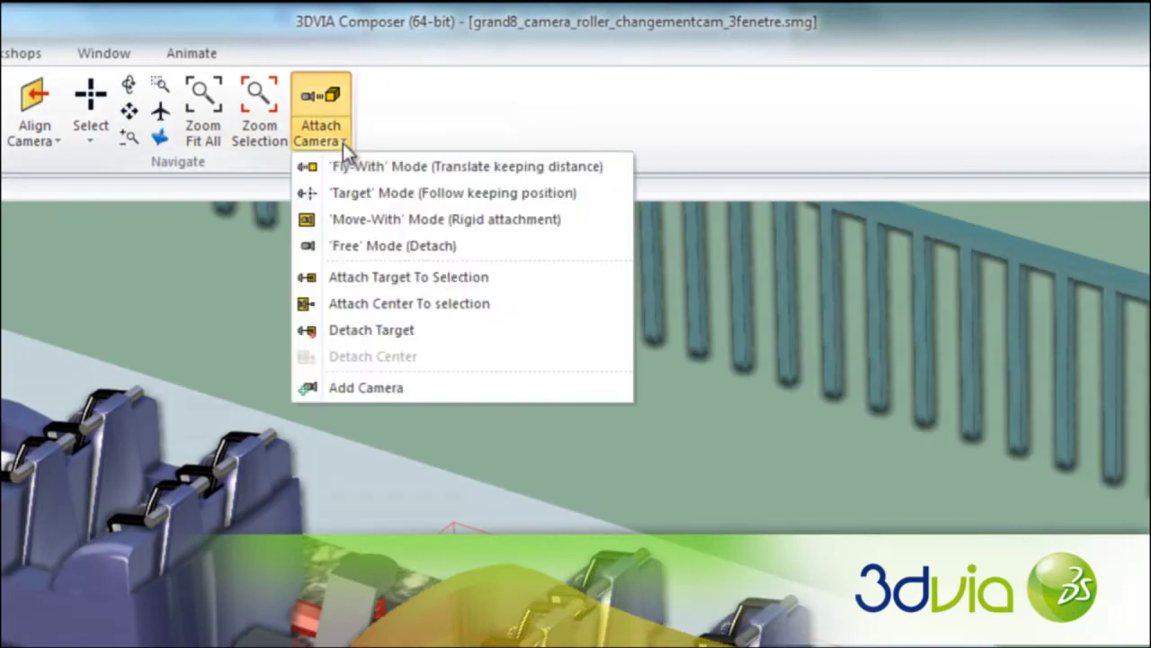
pyautogui.click(364, 194)
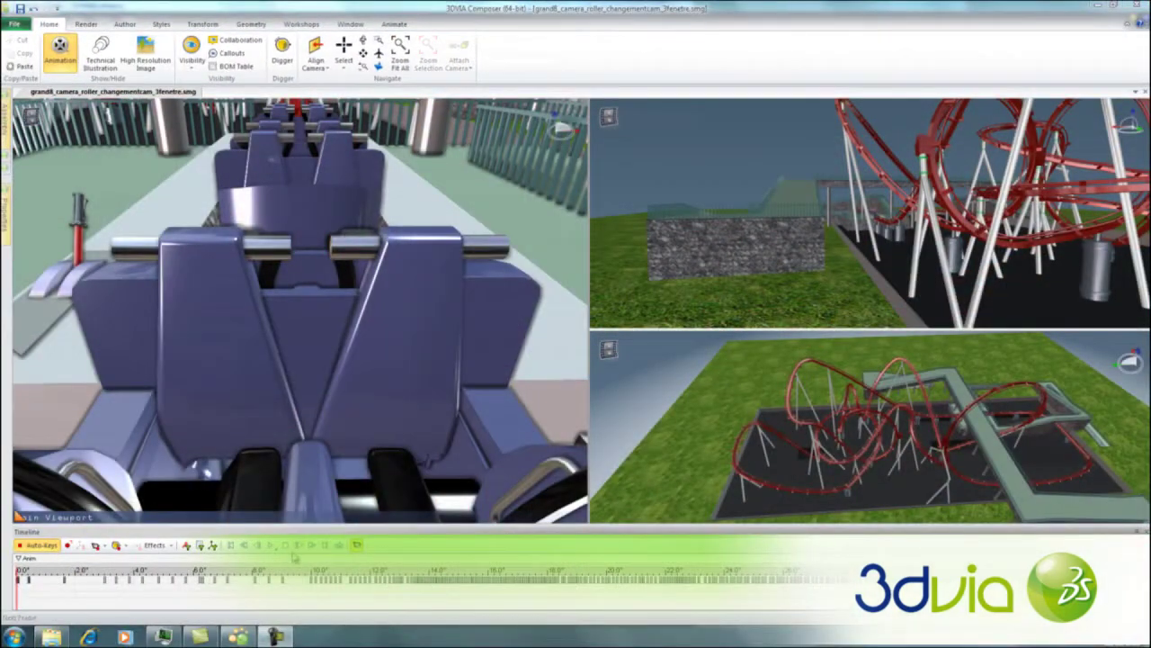
pyautogui.click(271, 546)
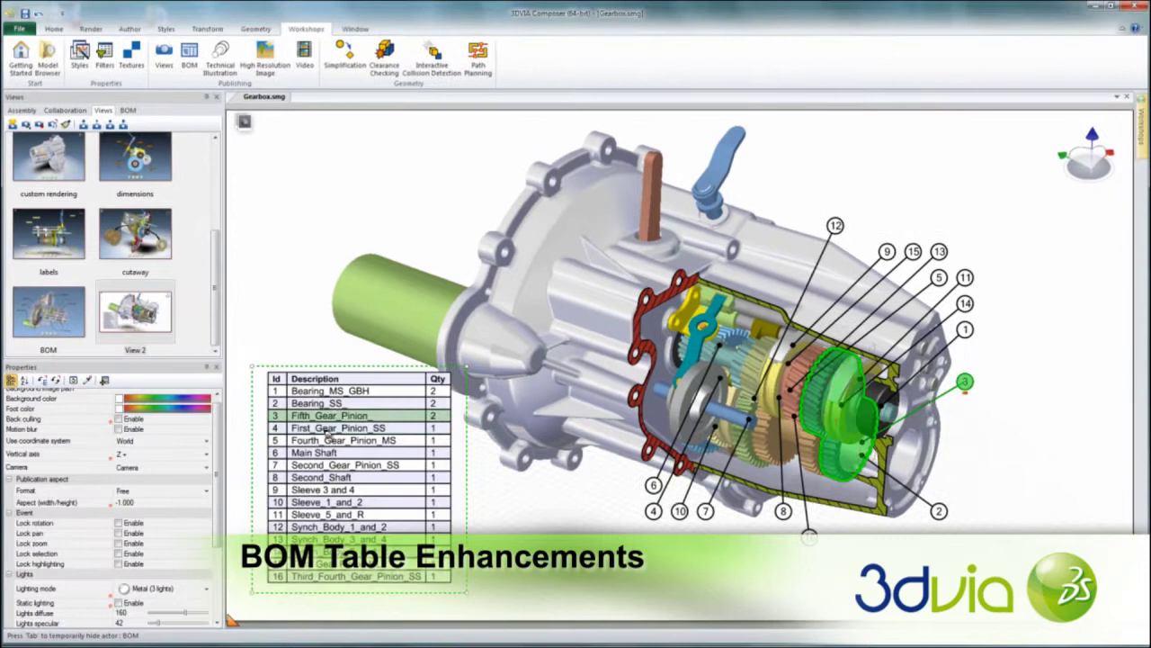
# Set the BOM table's header text color to white and its header fill color to dark red
pyautogui.click(322, 477)
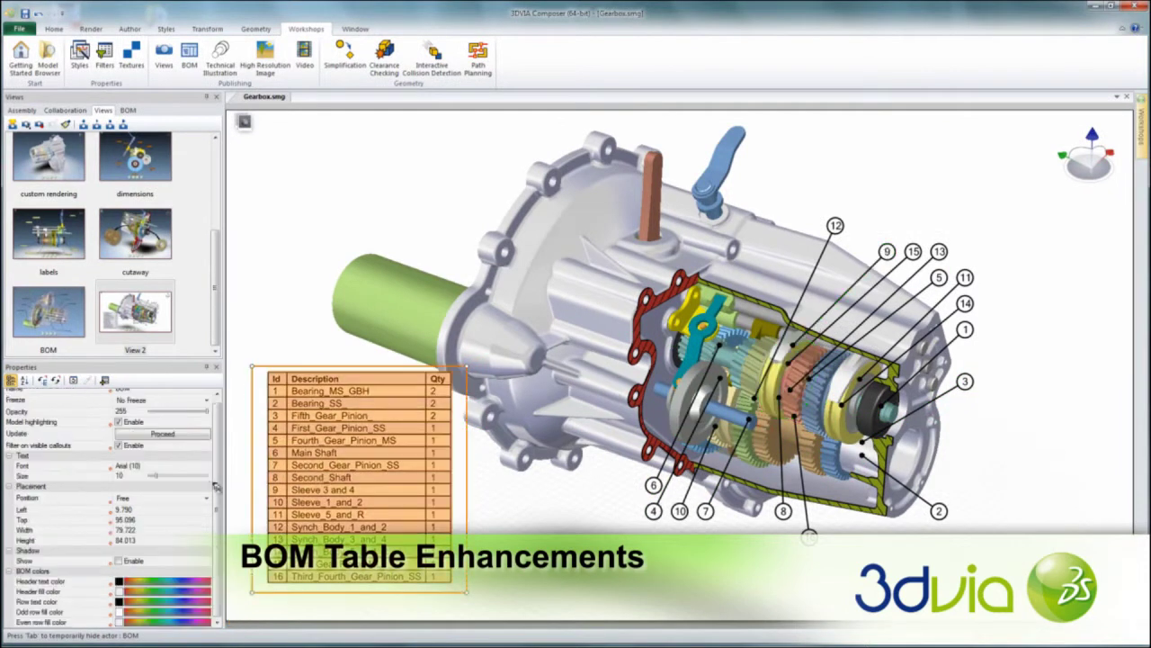
pyautogui.click(120, 583)
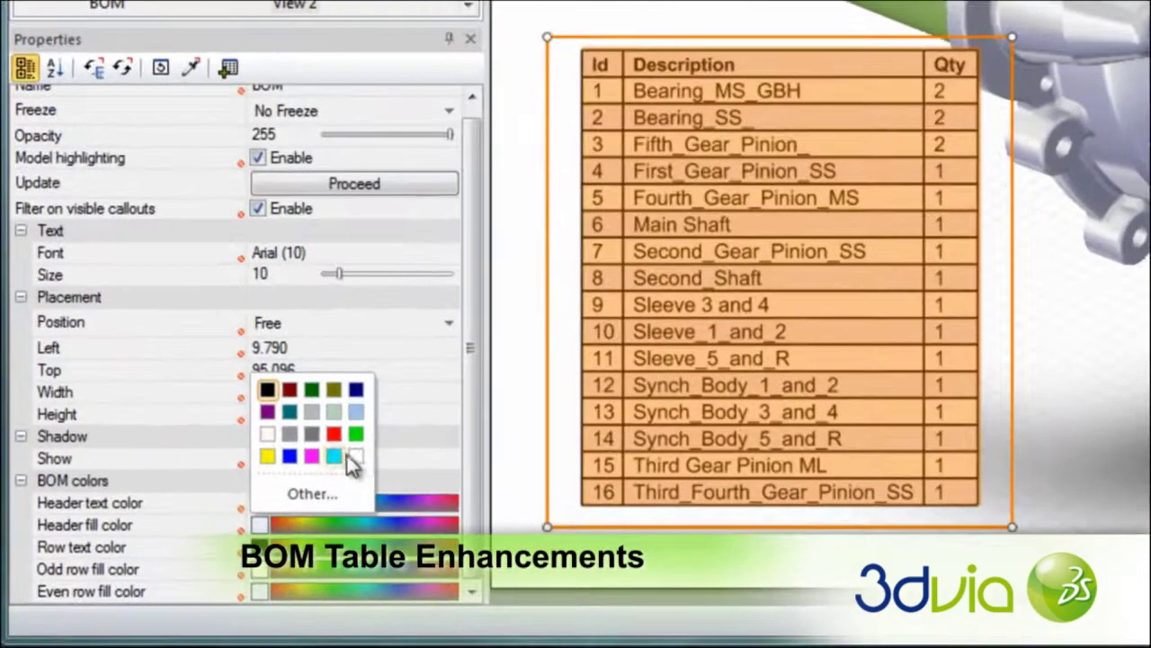
pyautogui.click(161, 559)
pyautogui.click(260, 526)
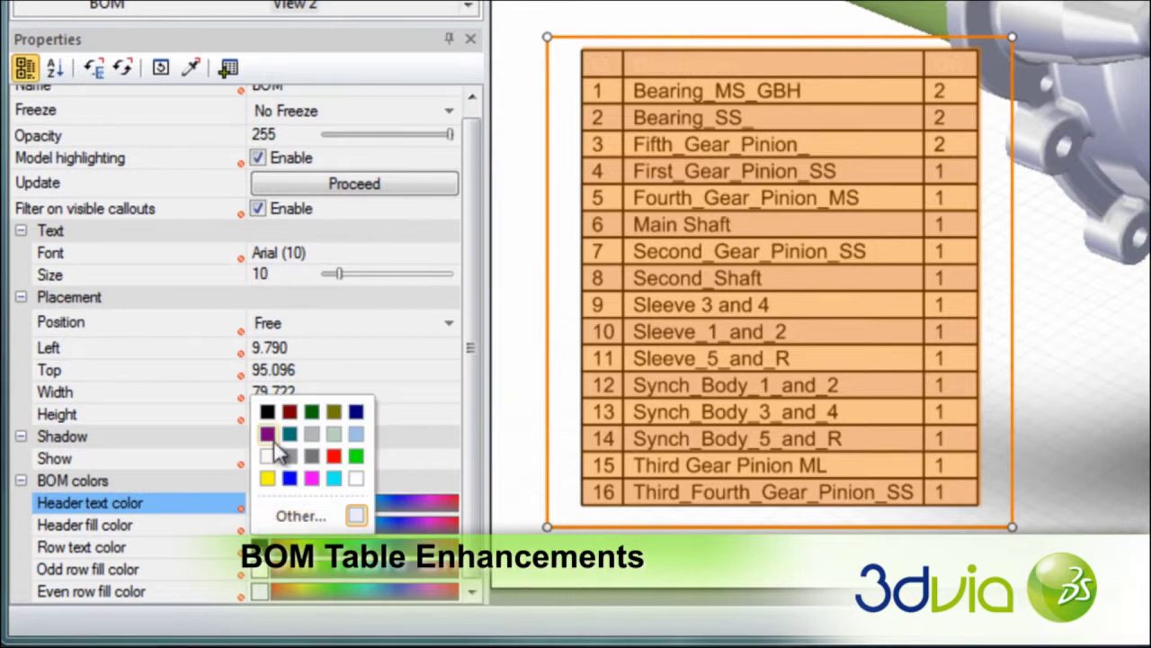
pyautogui.click(289, 411)
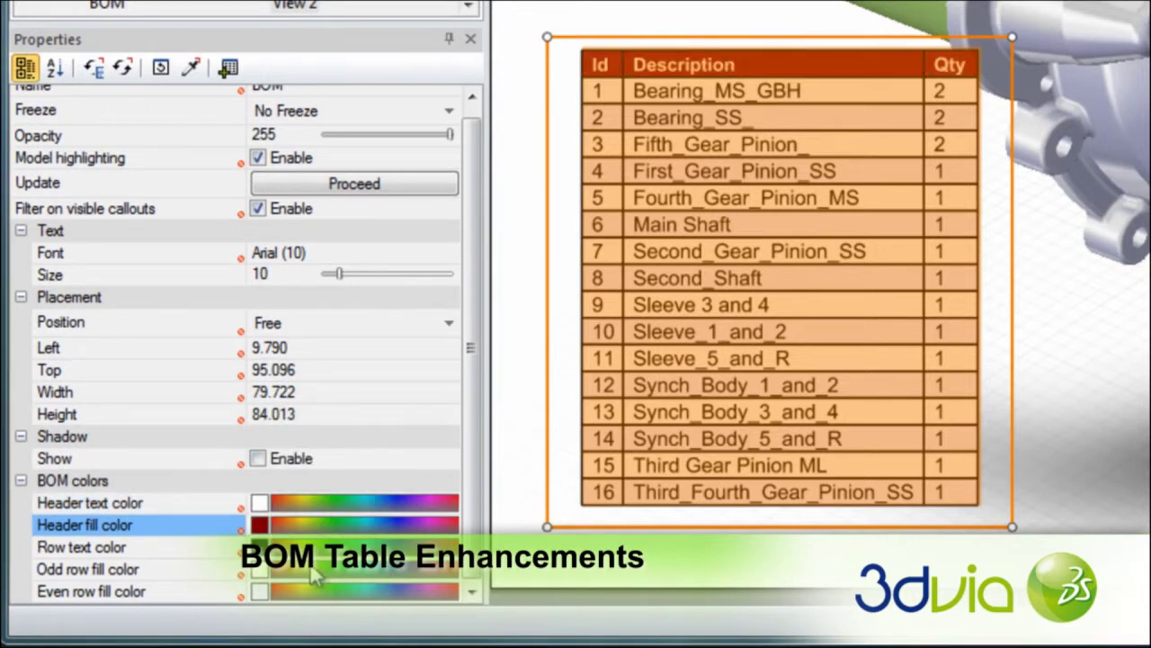
# Set the BOM table's odd row fill color to yellow and its even row fill color to orange
pyautogui.click(258, 570)
pyautogui.click(290, 523)
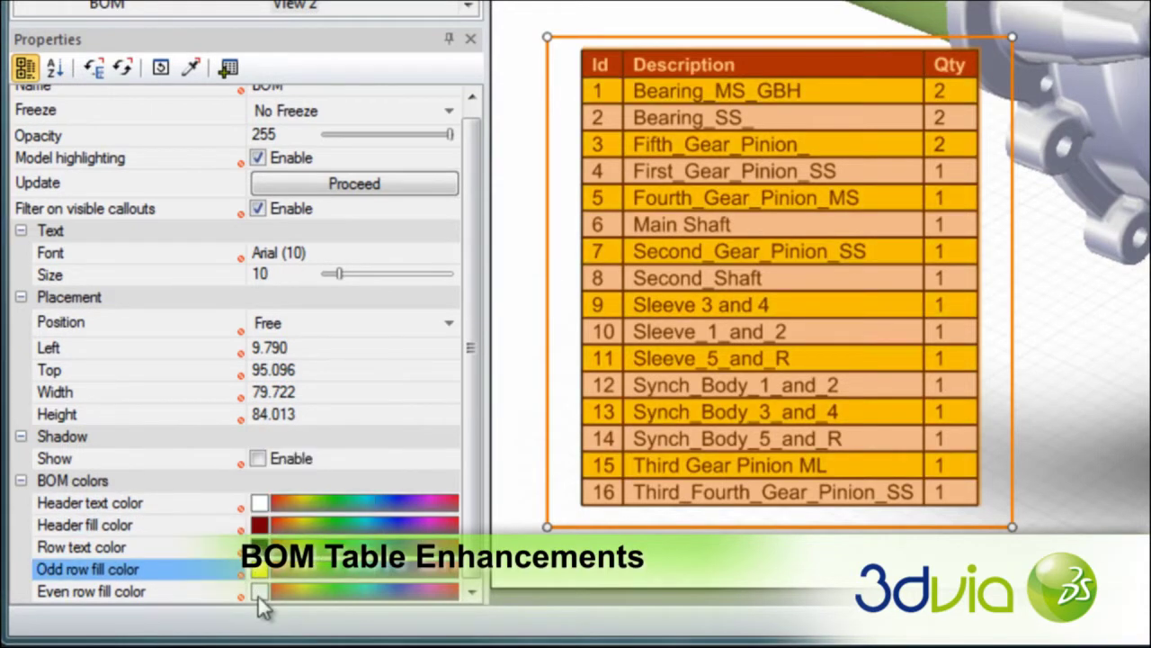
pyautogui.click(259, 591)
pyautogui.click(297, 583)
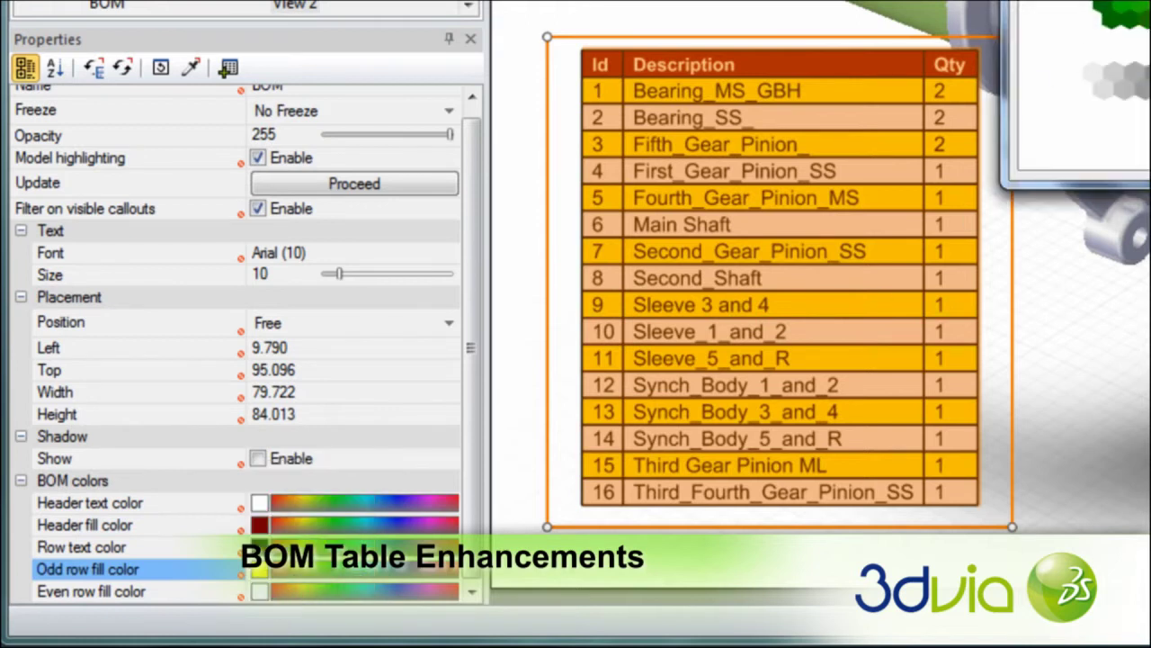
pyautogui.press('Return')
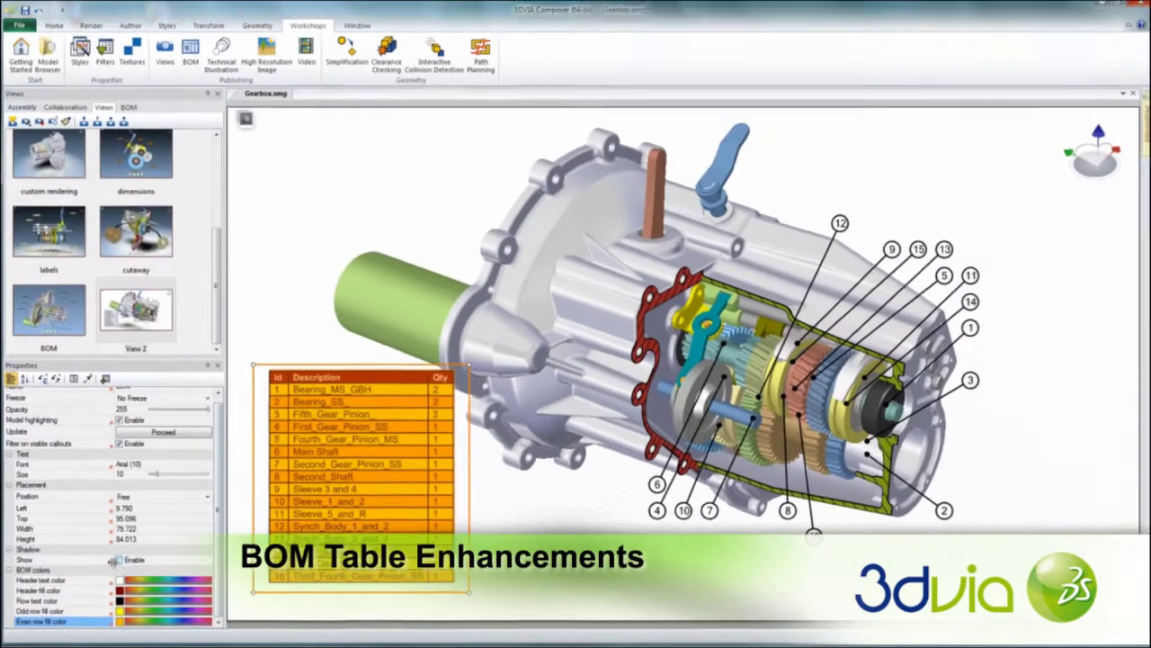
# Enable the shadow for the BOM table and clear the selection
pyautogui.click(120, 560)
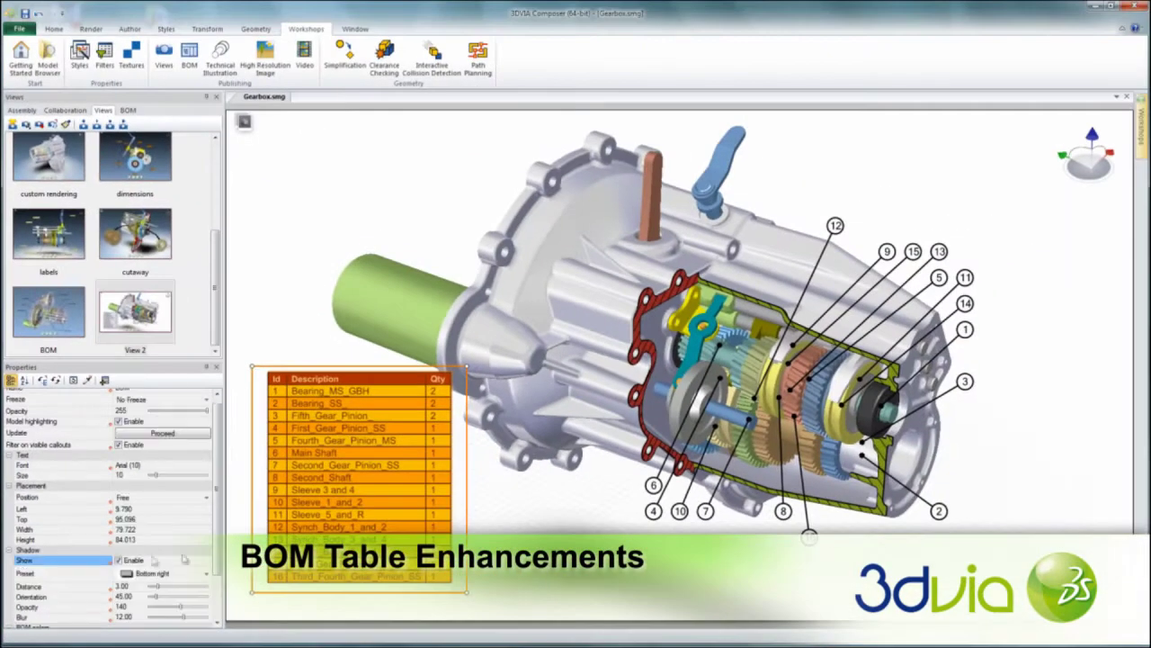
pyautogui.click(560, 511)
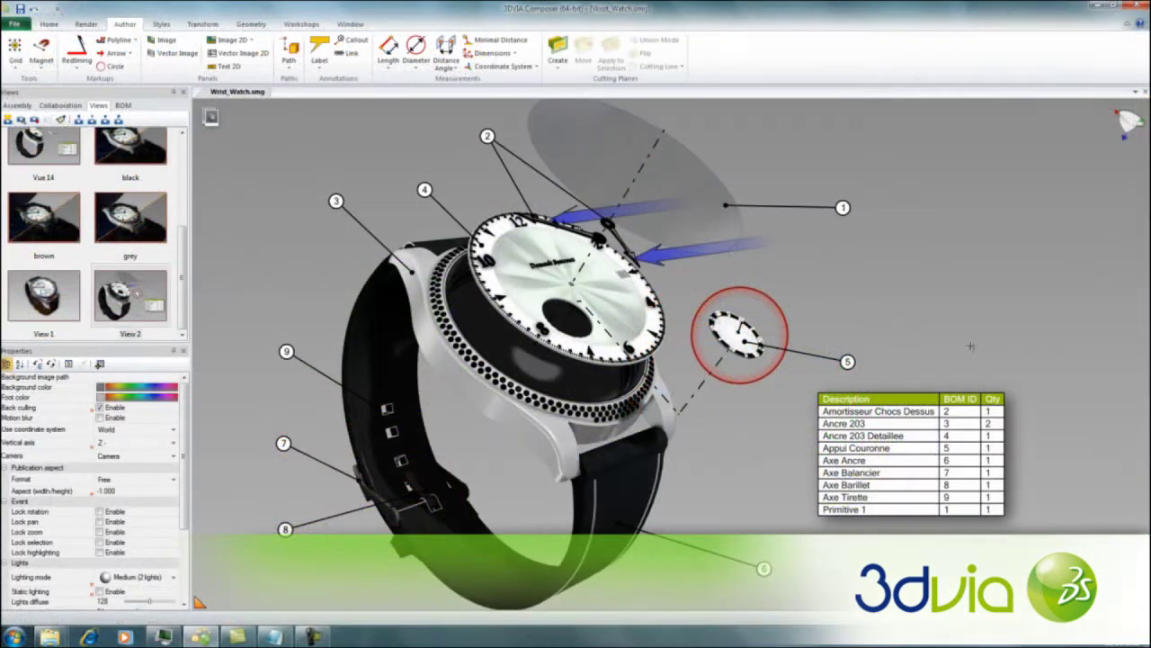
# Copy the red circle that surrounds the exploded small dial
pyautogui.click(783, 312)
pyautogui.rightClick(933, 276)
pyautogui.click(961, 328)
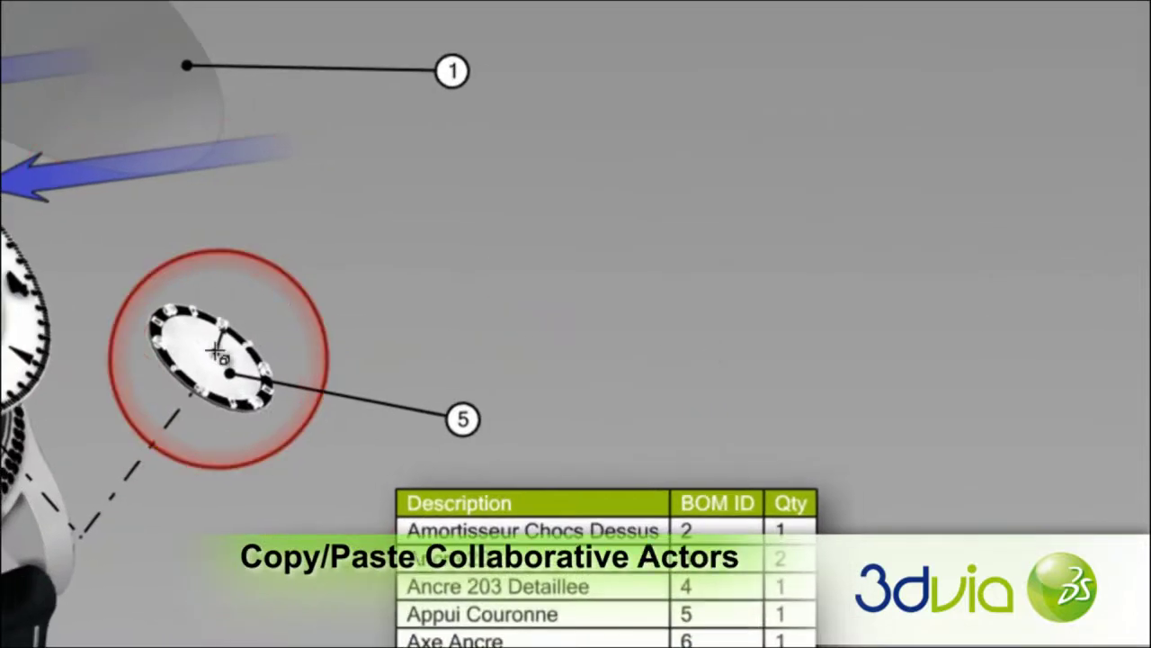
# Enlarge the original red circle to a radius of about 5.56 and move it over the opening in the watch face
pyautogui.moveTo(773, 302); pyautogui.dragTo(782, 299)
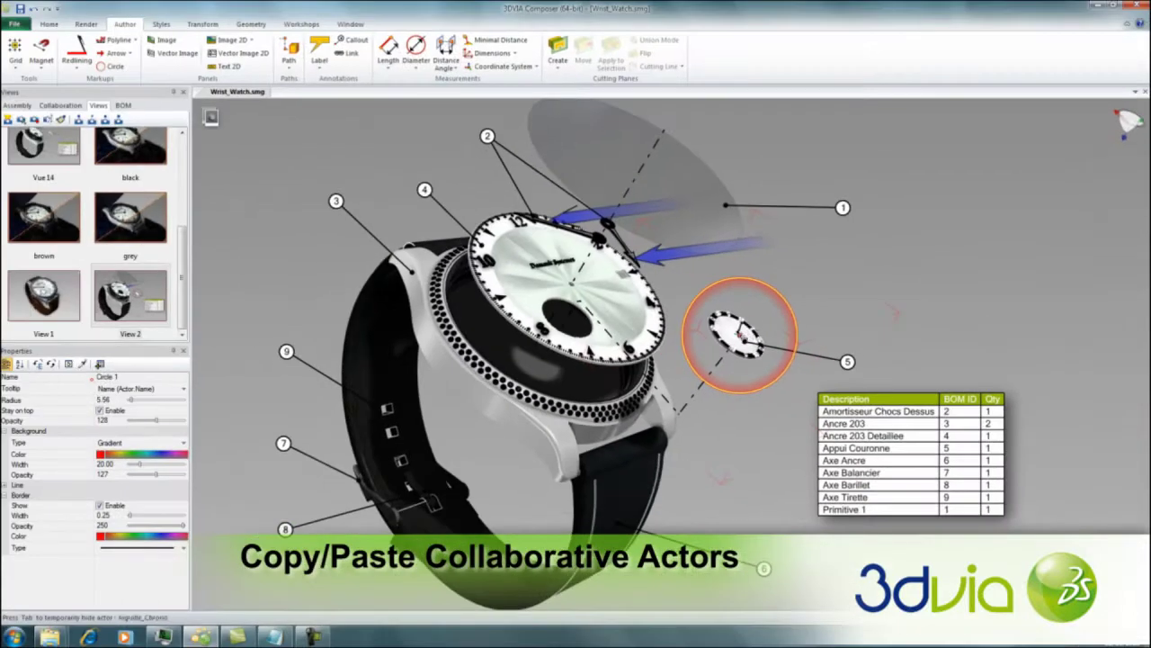
pyautogui.moveTo(737, 334); pyautogui.dragTo(566, 327)
# Paste the copied red circle into the watch scene
pyautogui.rightClick(900, 288)
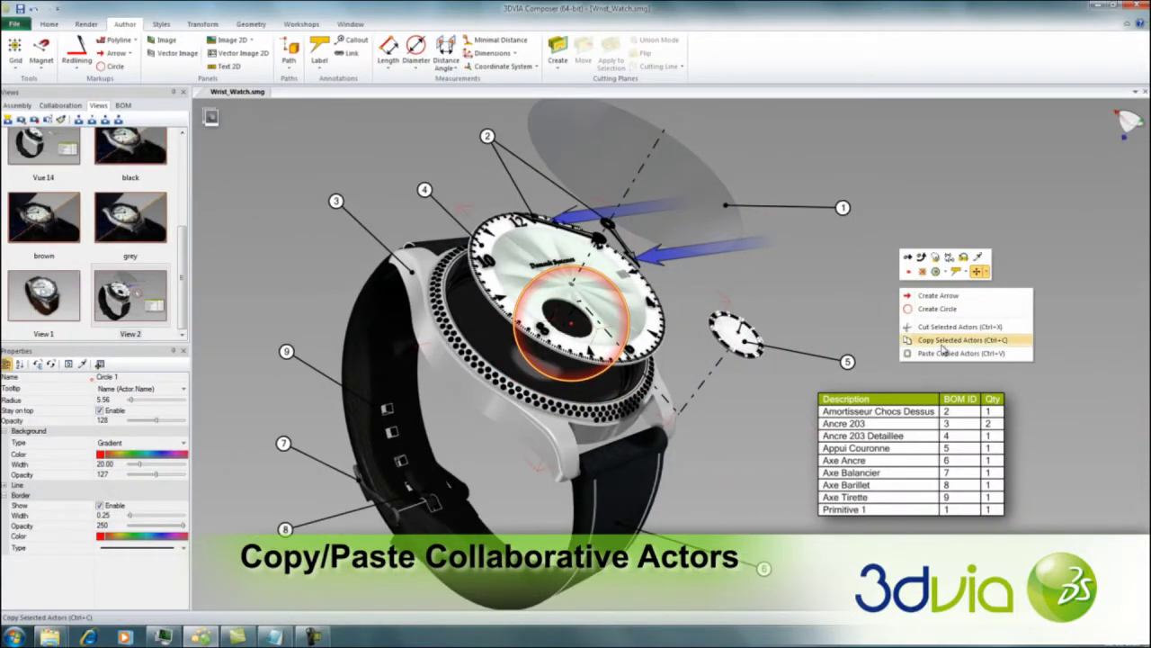
pyautogui.click(944, 353)
pyautogui.click(952, 304)
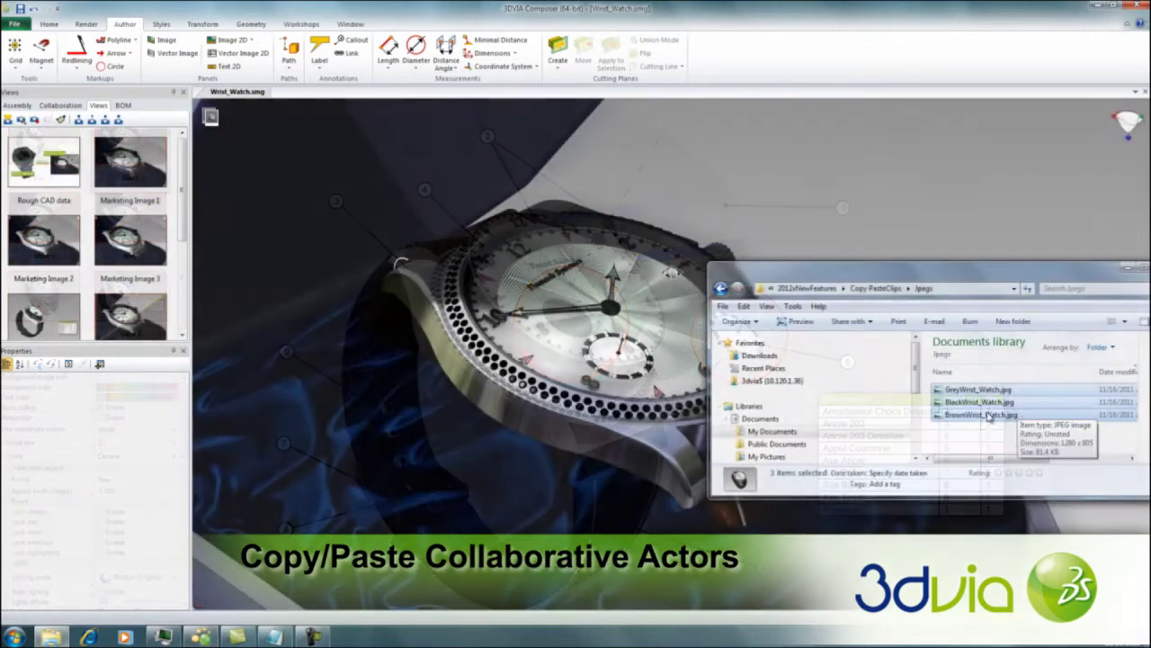
# Copy the three watch JPEG files from the Jpegs folder and paste them into the scene as images
pyautogui.rightClick(990, 414)
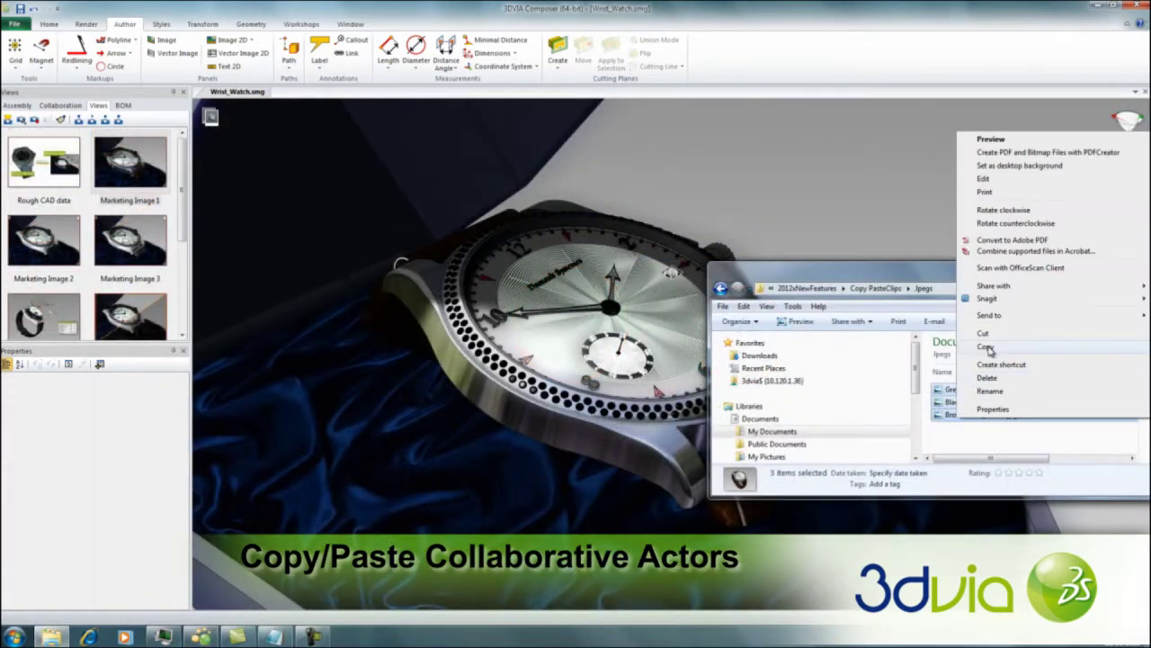
pyautogui.click(985, 346)
pyautogui.rightClick(857, 216)
pyautogui.click(909, 282)
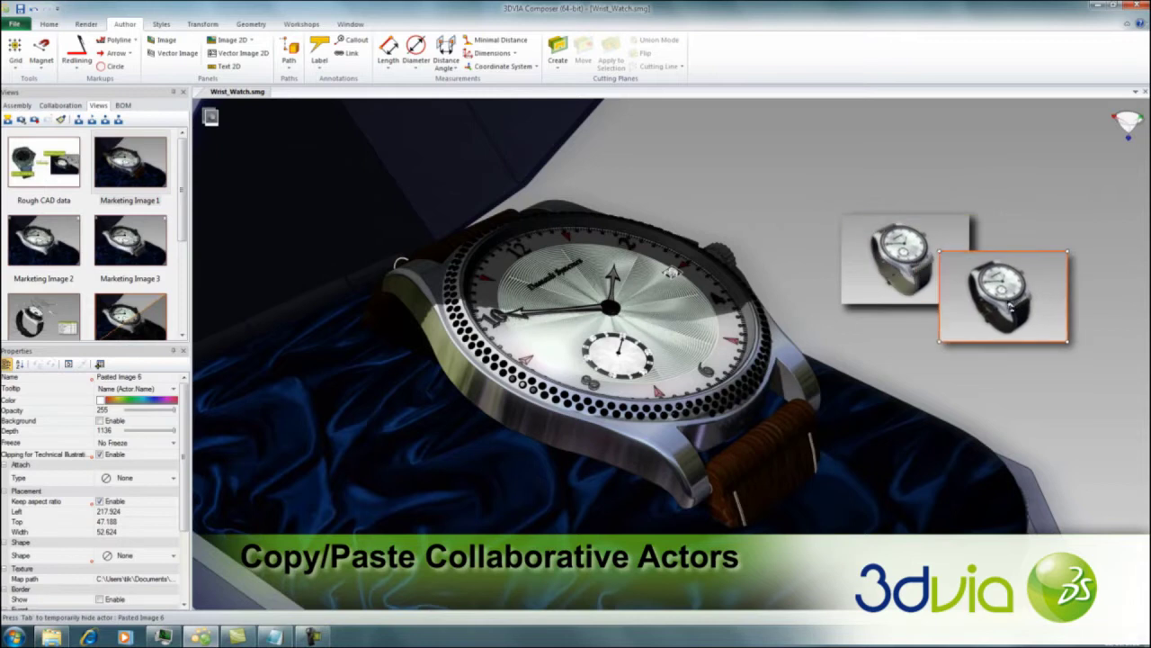
# Spread the pasted watch images apart beside the watch and update the Marketing Image 1 view
pyautogui.moveTo(896, 218); pyautogui.dragTo(1000, 202)
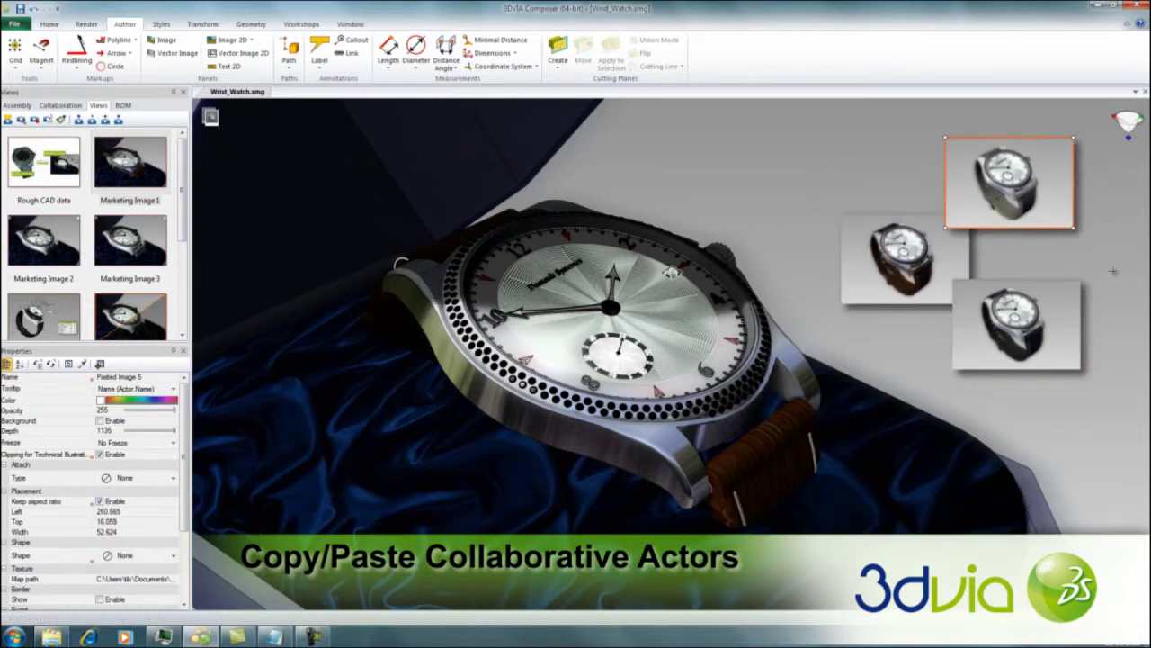
pyautogui.click(1094, 496)
pyautogui.click(157, 181)
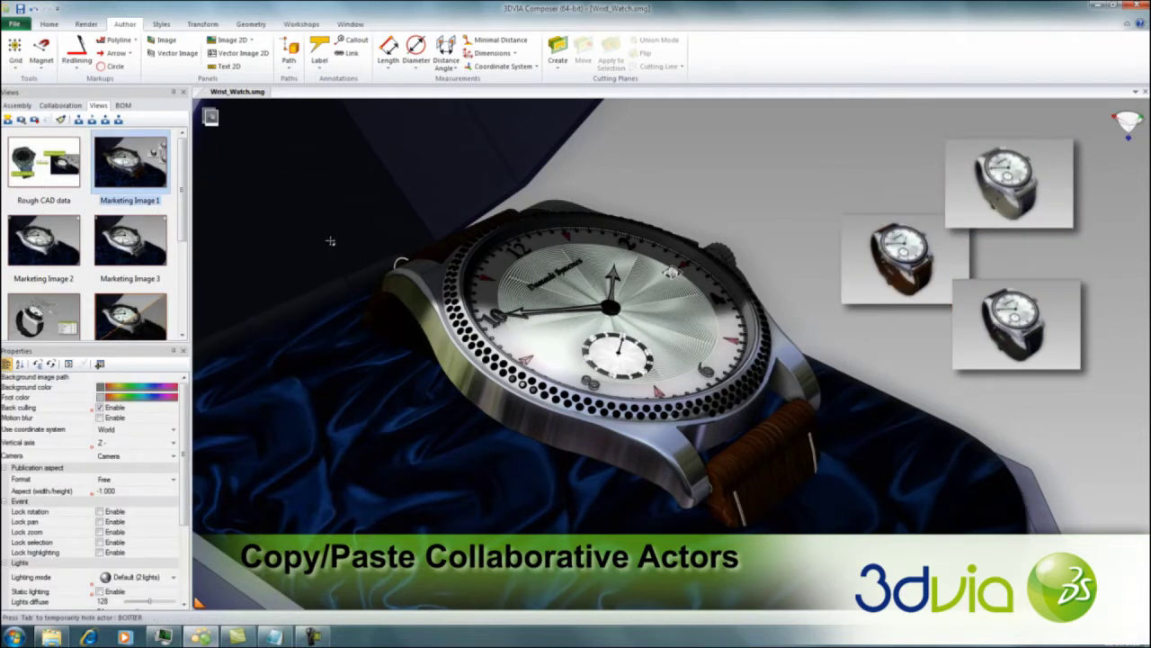
# Switch to Notepad, copy the watch details from Info.txt and paste them into the scene as text above the watch
pyautogui.click(286, 637)
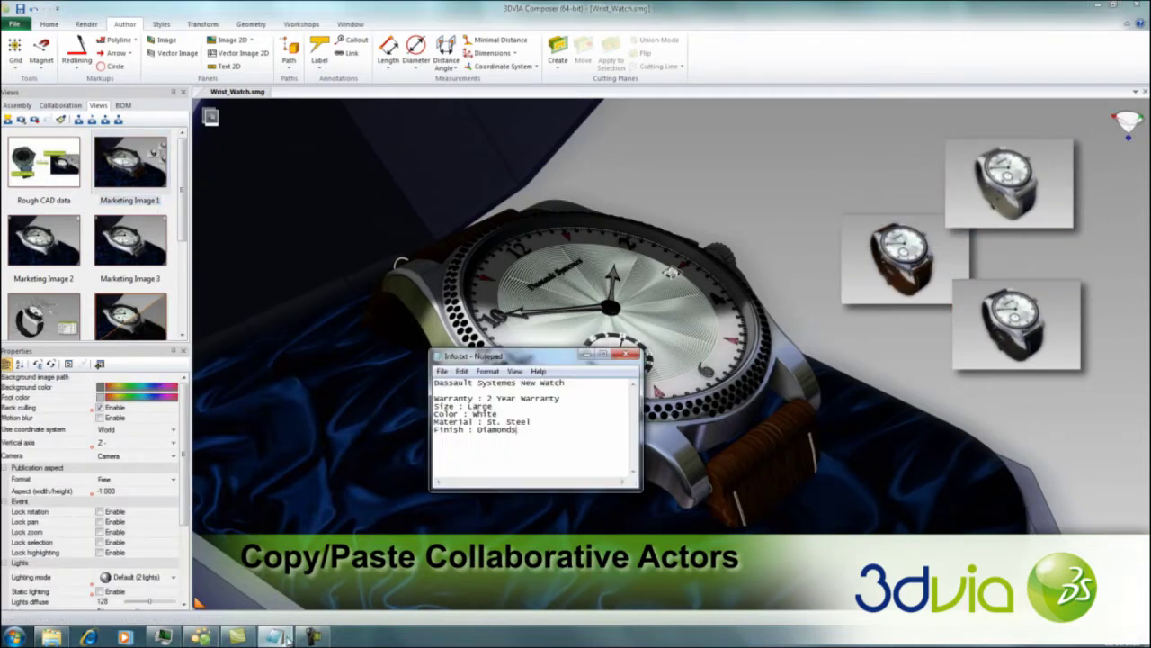
pyautogui.rightClick(480, 425)
pyautogui.click(506, 461)
pyautogui.rightClick(657, 129)
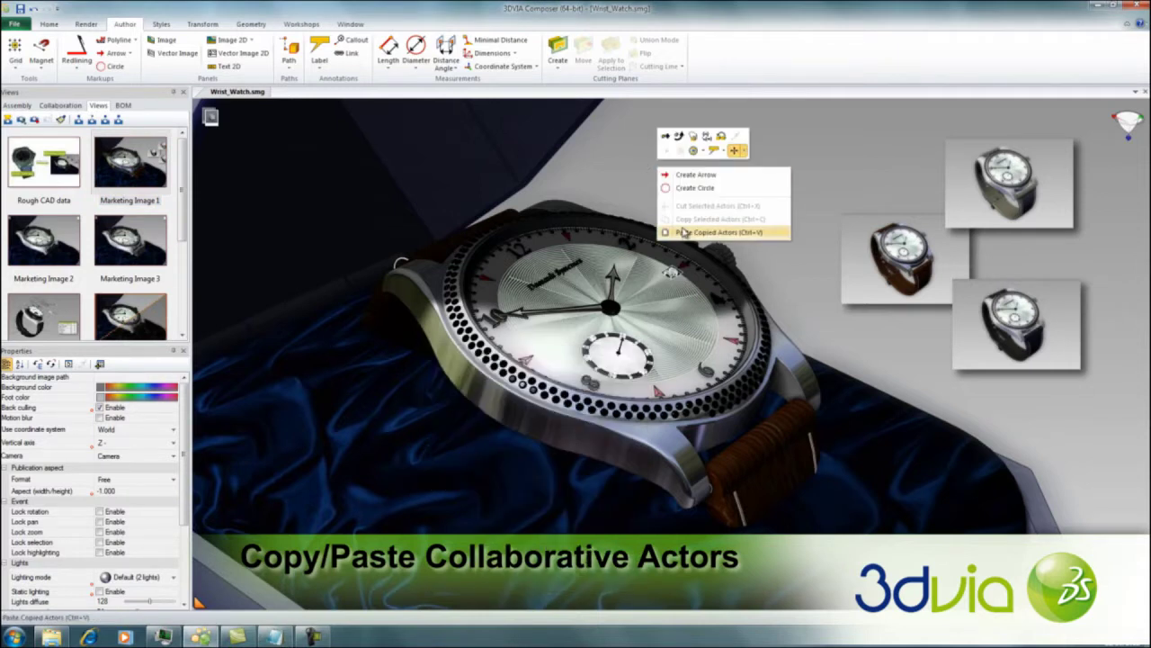
pyautogui.click(692, 232)
pyautogui.moveTo(727, 194); pyautogui.dragTo(795, 150)
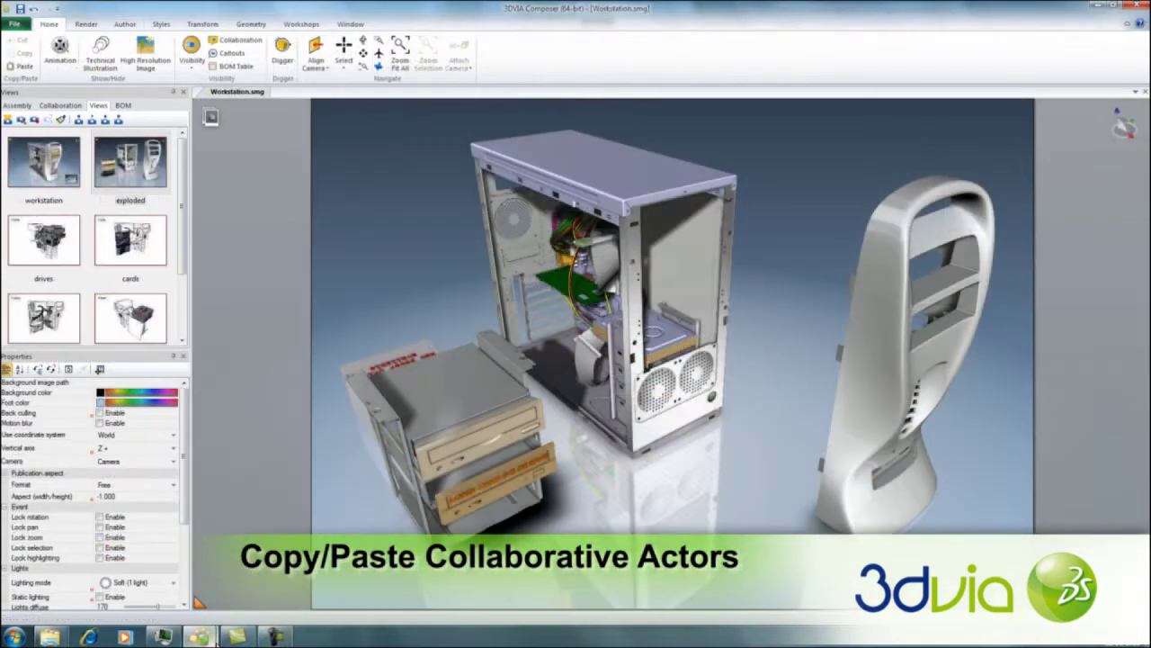
# Bring up the WorkstationCopyPaste.smg window beside the Workstation.smg window
pyautogui.click(214, 640)
pyautogui.click(135, 575)
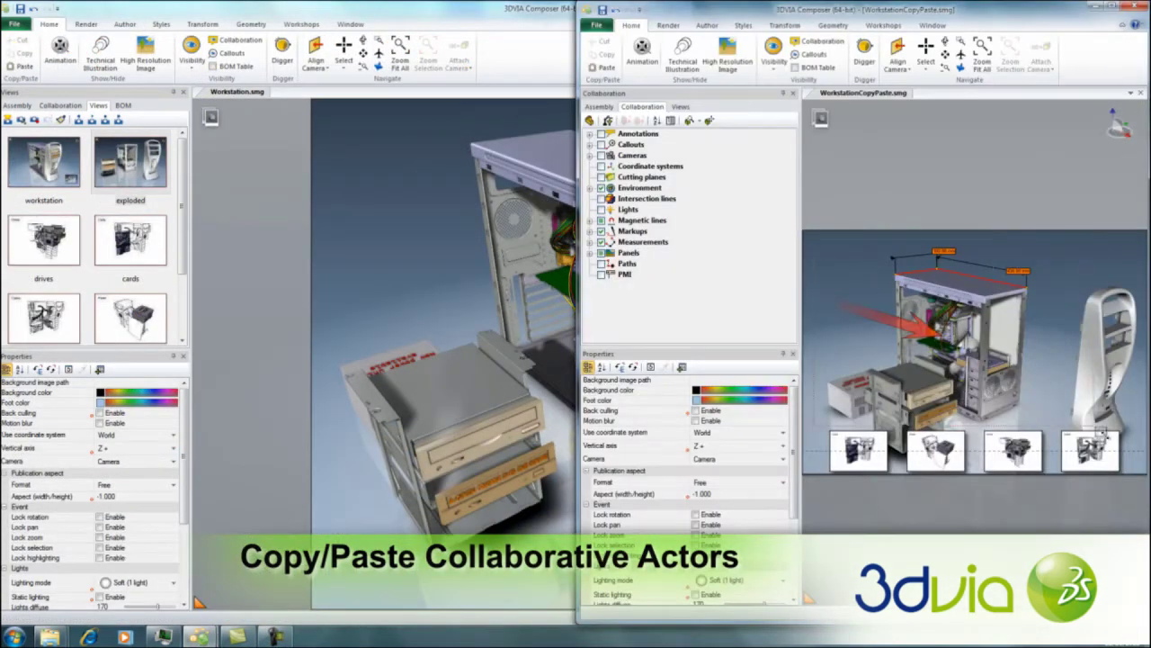
pyautogui.moveTo(1135, 478); pyautogui.dragTo(1112, 478)
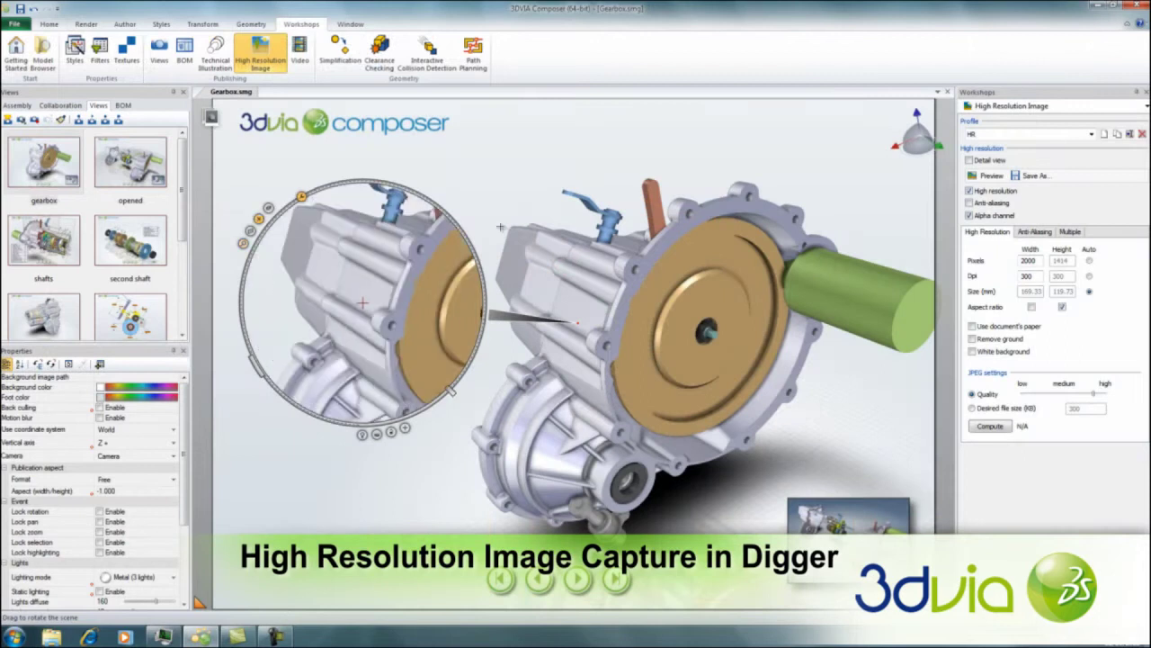
# Peel away the gearbox housing inside the digger circle to expose the internal gears
pyautogui.moveTo(450, 390); pyautogui.dragTo(430, 197)
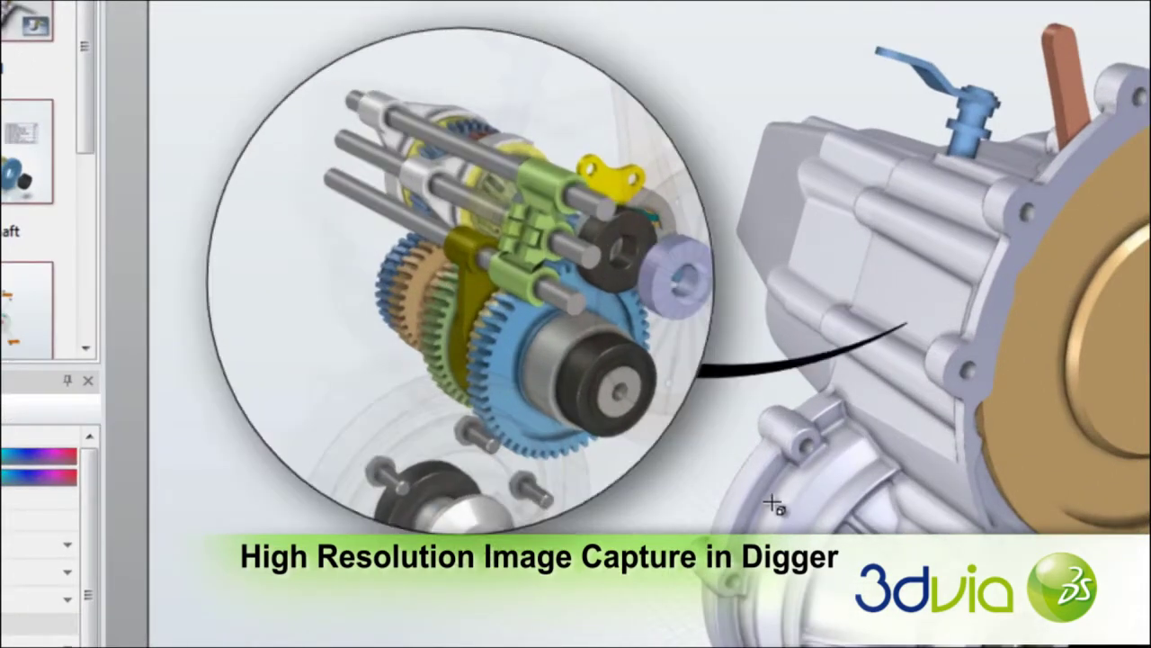
# Resize and reposition the captured digger image of the internal gears beside the gearbox
pyautogui.click(566, 286)
pyautogui.moveTo(715, 534); pyautogui.dragTo(1108, 647)
pyautogui.click(793, 49)
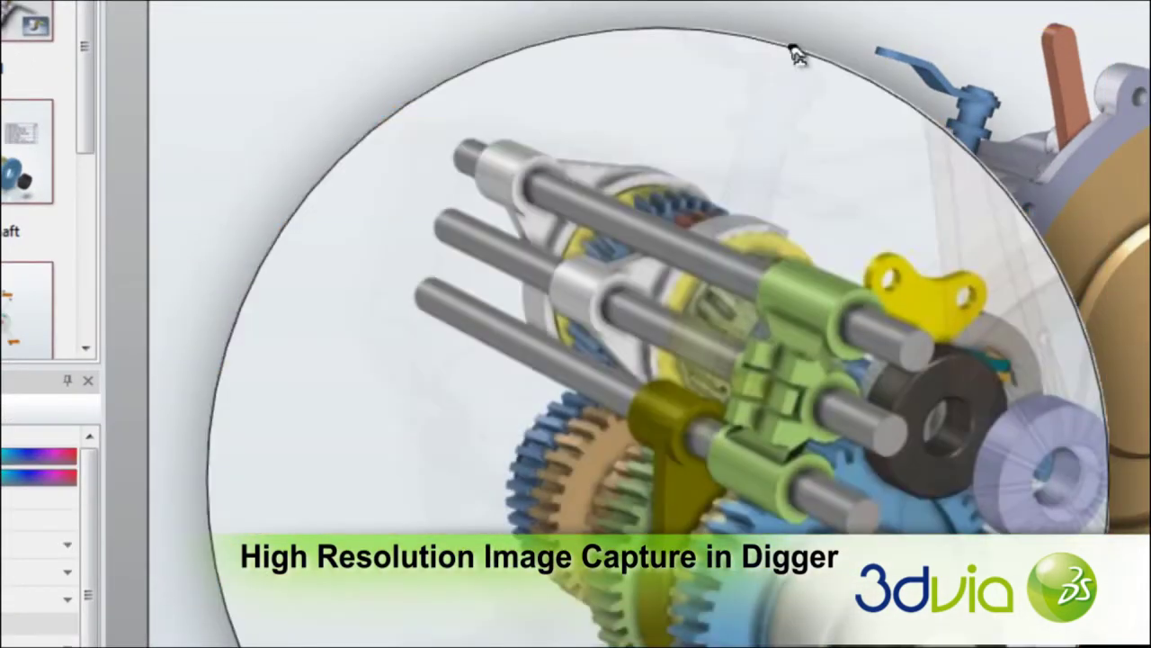
pyautogui.moveTo(842, 594); pyautogui.dragTo(818, 500)
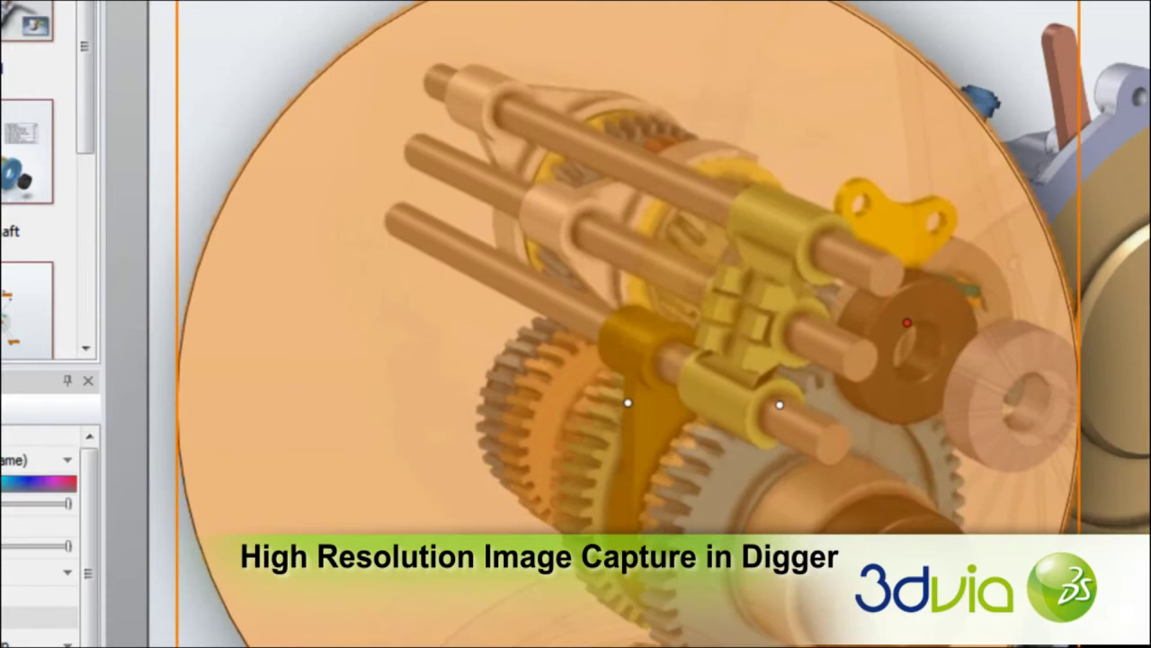
pyautogui.moveTo(1080, 647); pyautogui.dragTo(782, 494)
pyautogui.doubleClick(414, 268)
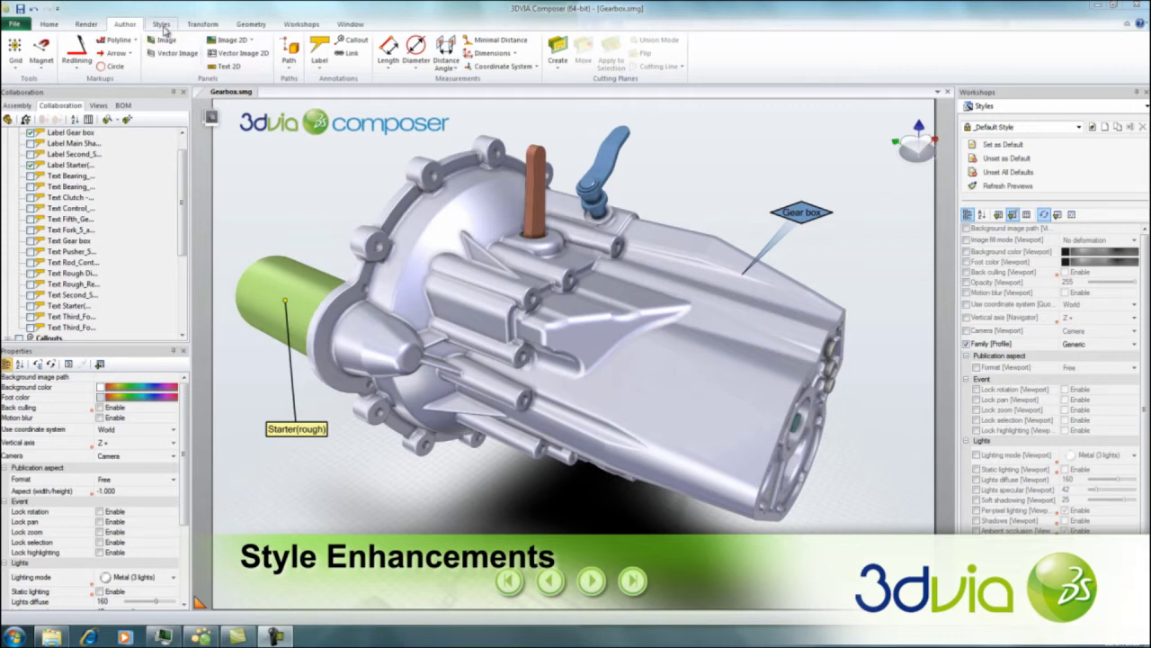
# Look over the available styles, and create a quick style named "blue Rhombus" from the Gear box label
pyautogui.click(161, 25)
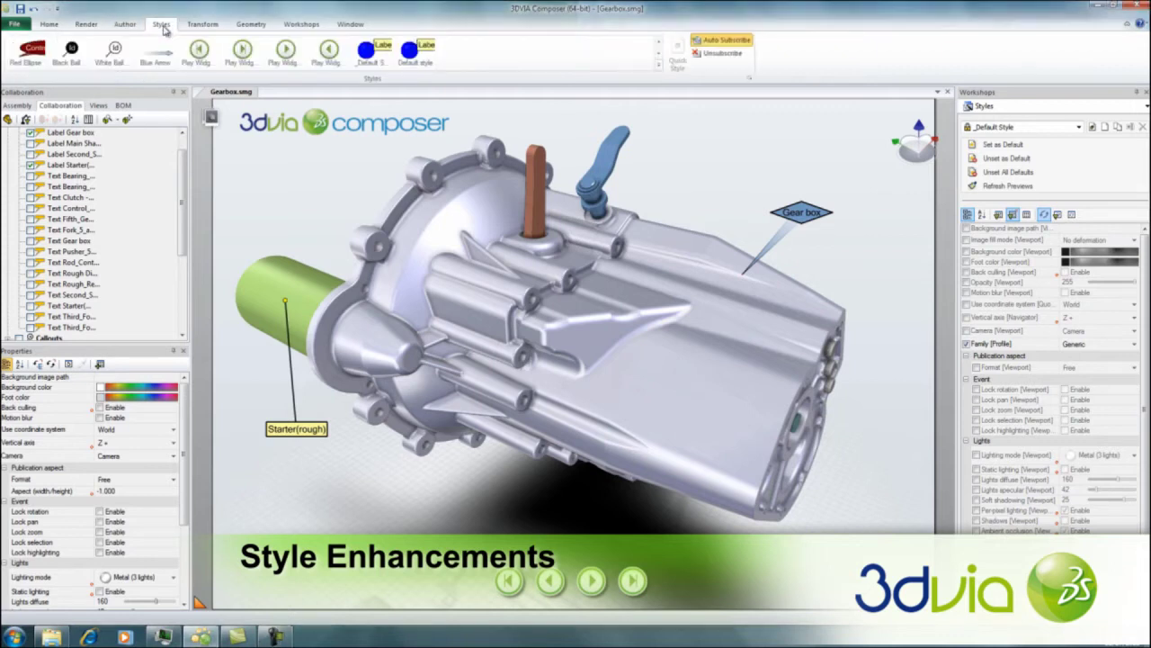
pyautogui.click(661, 66)
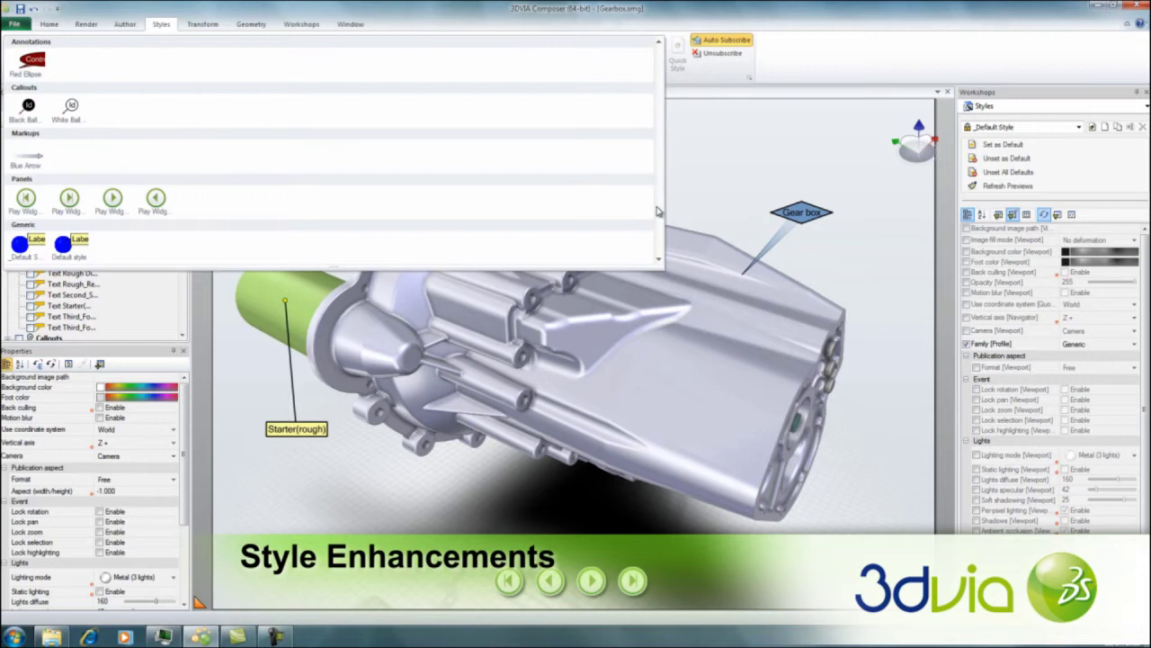
pyautogui.click(694, 99)
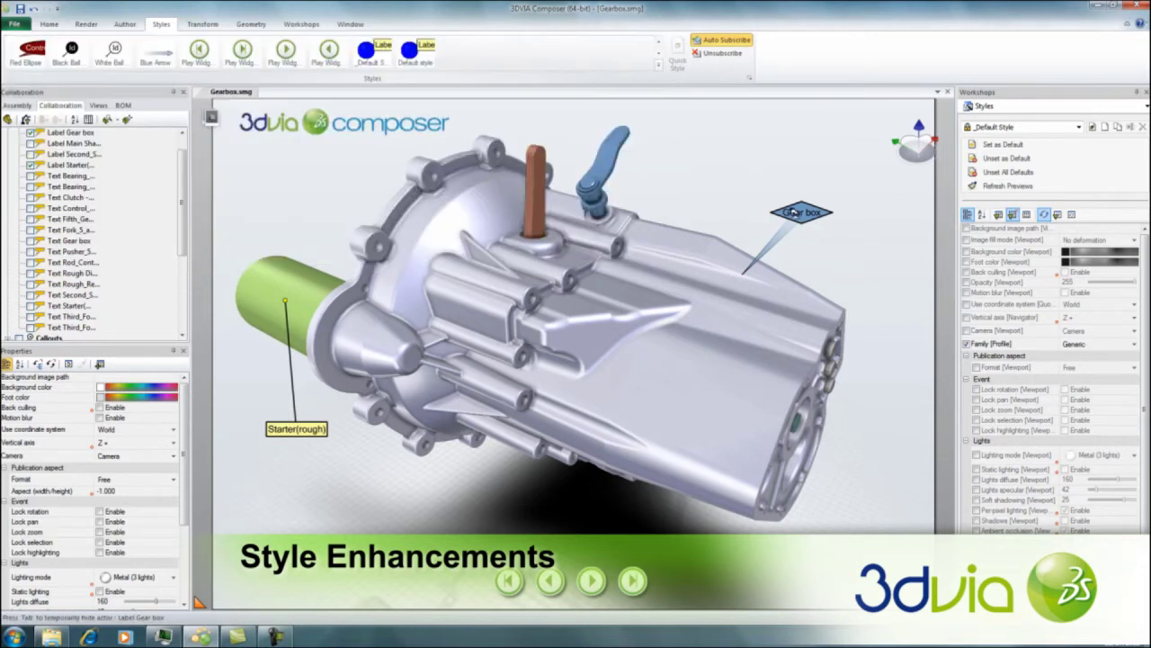
pyautogui.click(794, 212)
pyautogui.click(681, 54)
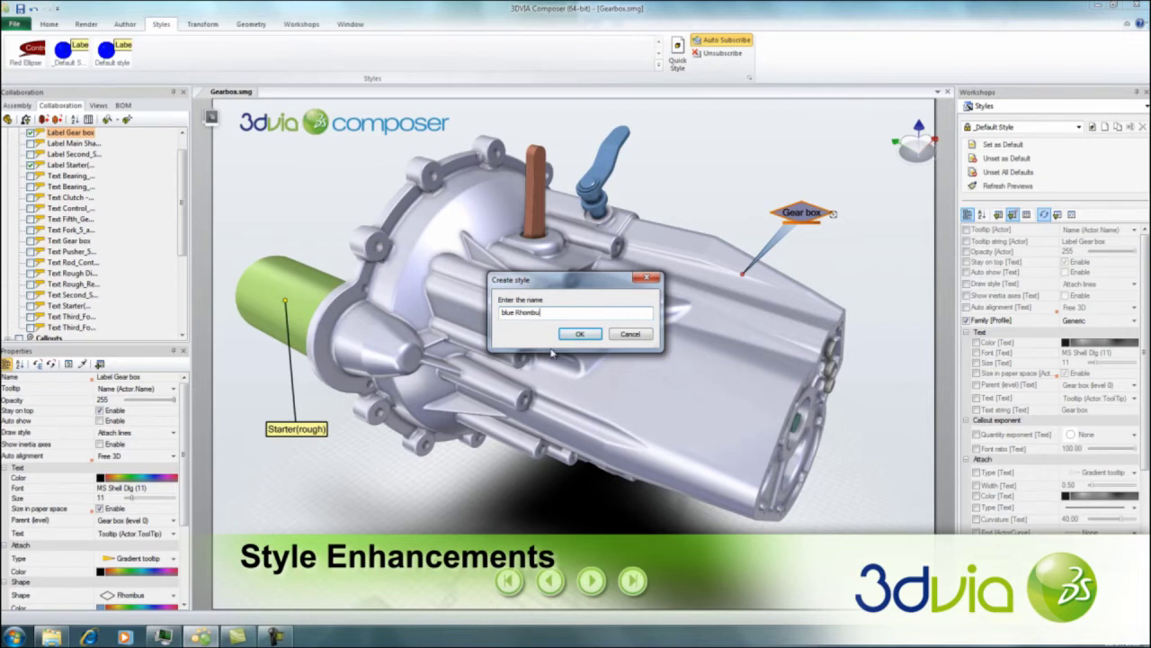
pyautogui.click(573, 337)
# Apply the blue Rhombus style to the Starter(rough) label and make it the default style for annotations
pyautogui.click(295, 430)
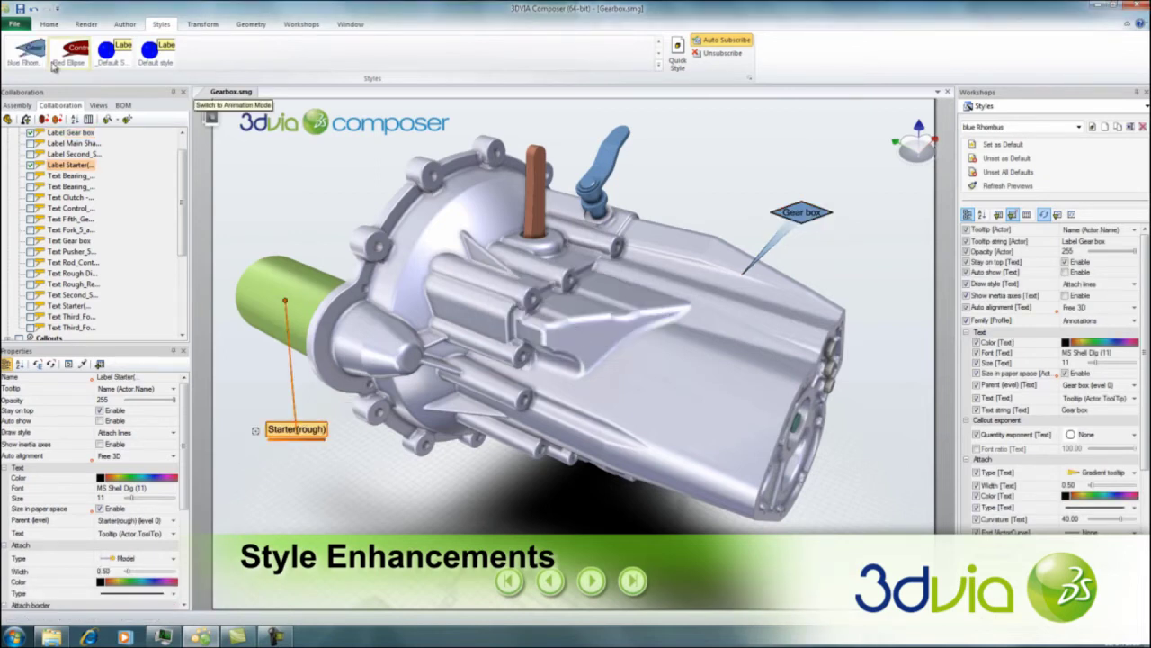
pyautogui.click(37, 58)
pyautogui.rightClick(36, 50)
pyautogui.click(56, 56)
# Add labels in the default style to the Clutch Case and to the blue Control_Axis lever, placing each beside its part
pyautogui.rightClick(301, 175)
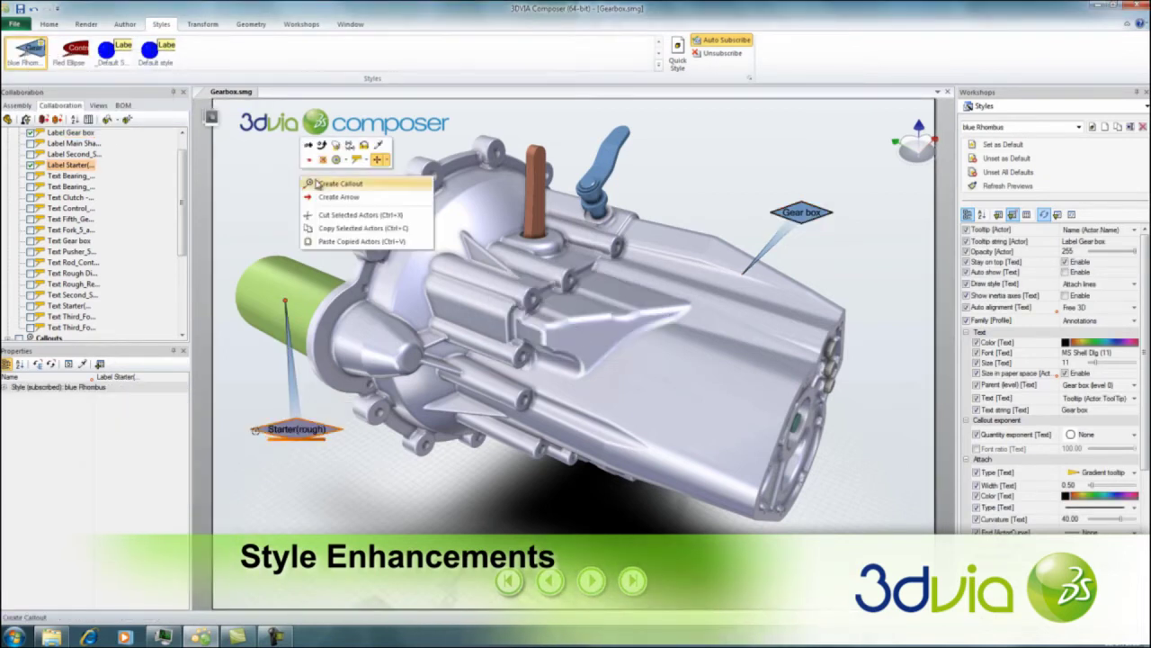
pyautogui.click(333, 183)
pyautogui.click(409, 234)
pyautogui.click(303, 202)
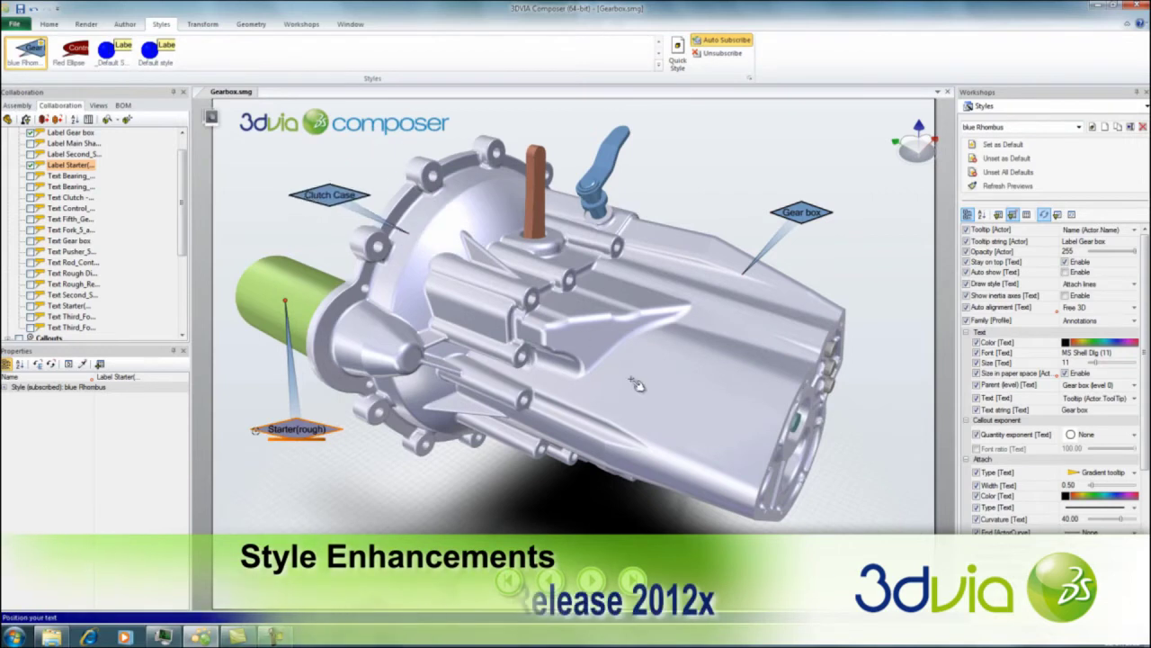
pyautogui.click(604, 164)
pyautogui.click(730, 137)
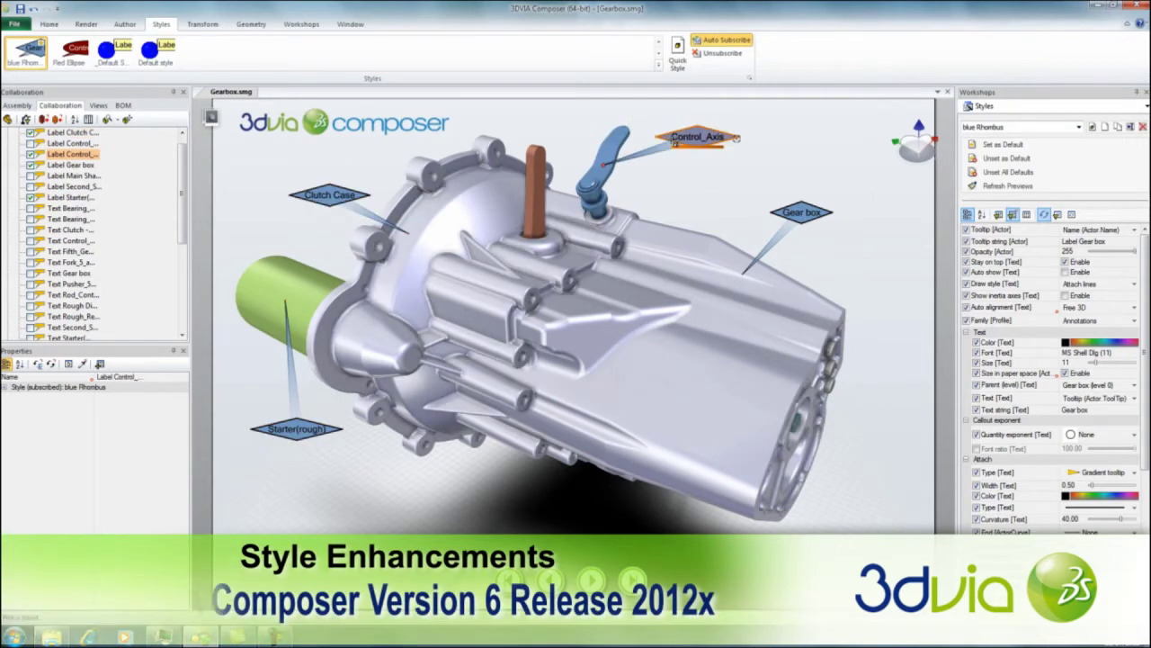
# Add an arrow markup at the brown lever on top of the gearbox
pyautogui.click(125, 24)
pyautogui.click(115, 53)
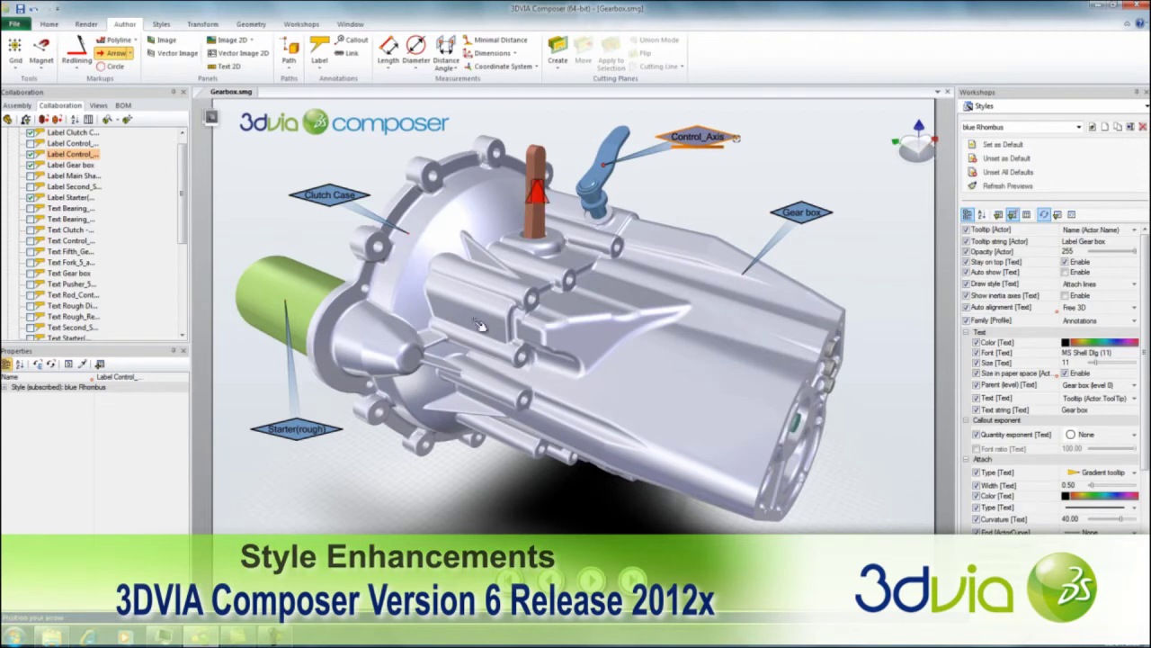